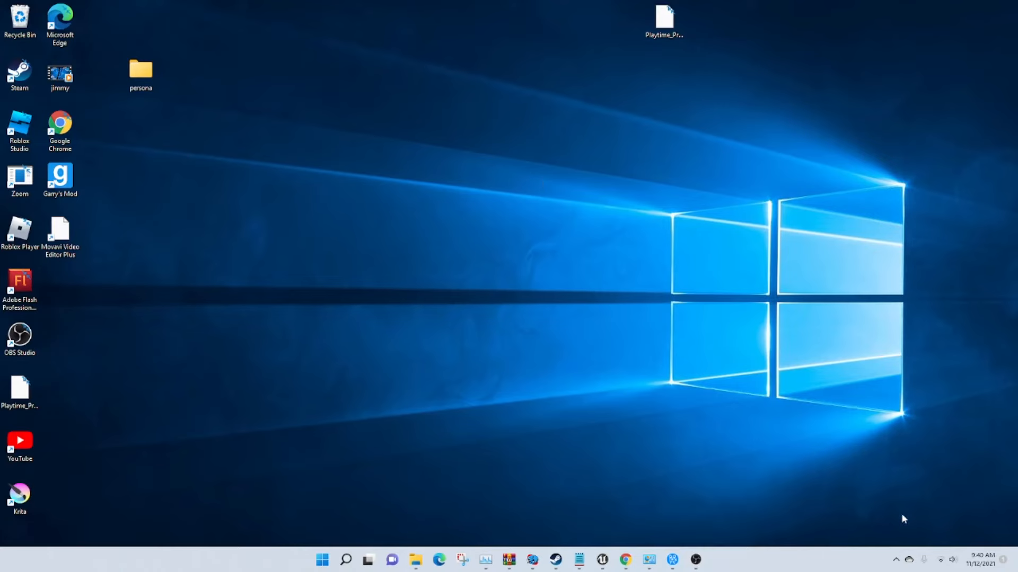
# Step: Restore the Paks folder window, navigate up to WindowsNoEditor, then minimise it to the desktop
pyautogui.moveTo(1011, 537); pyautogui.dragTo(368, 449)
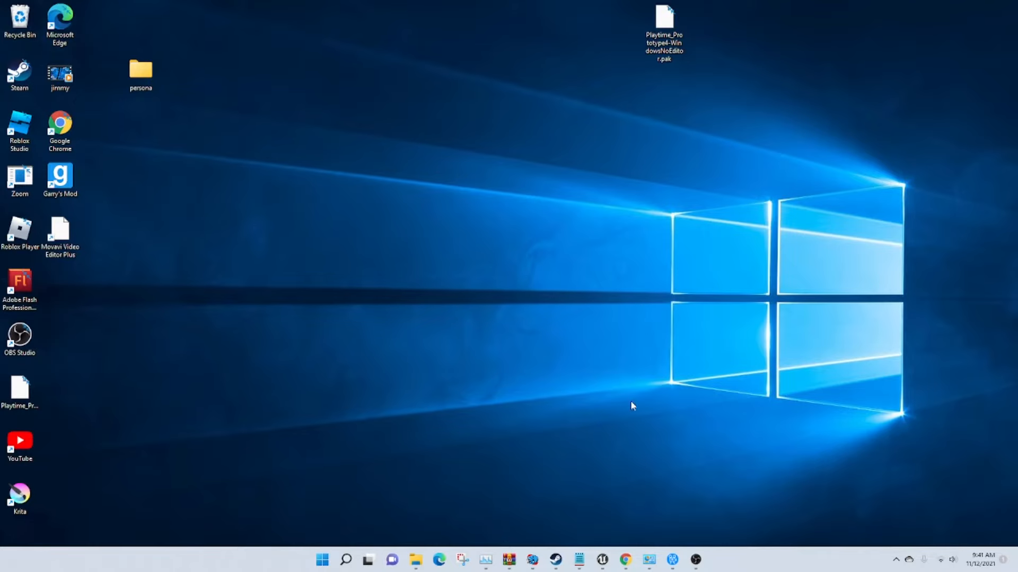
pyautogui.moveTo(415, 560)
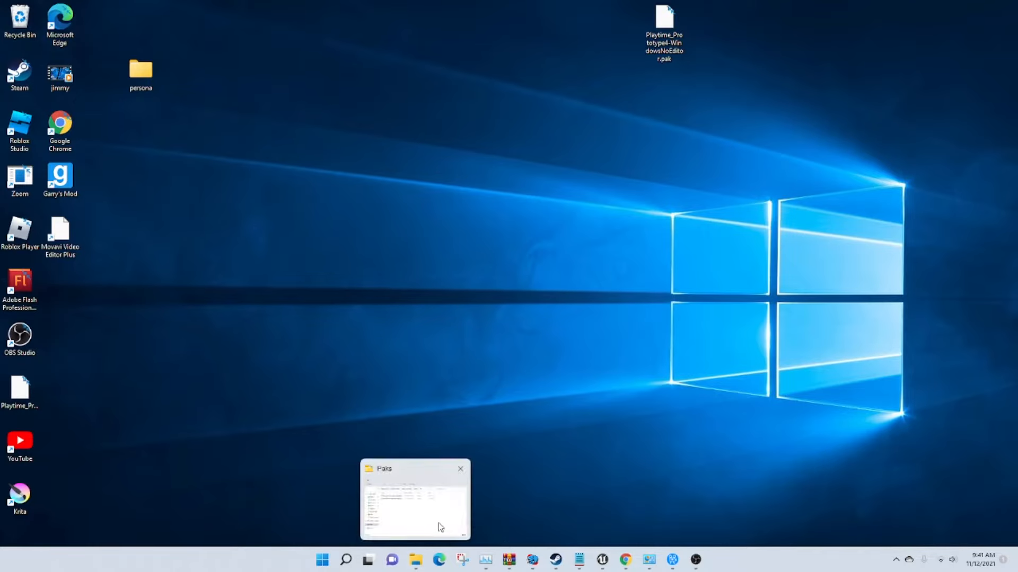
pyautogui.click(442, 528)
pyautogui.moveTo(574, 298); pyautogui.dragTo(578, 238)
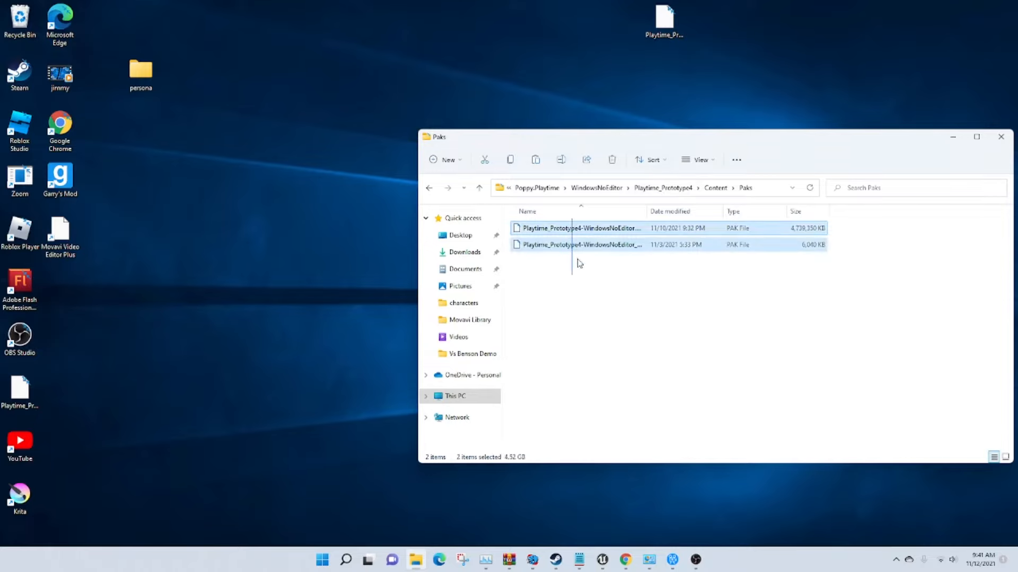
pyautogui.click(578, 298)
pyautogui.click(662, 187)
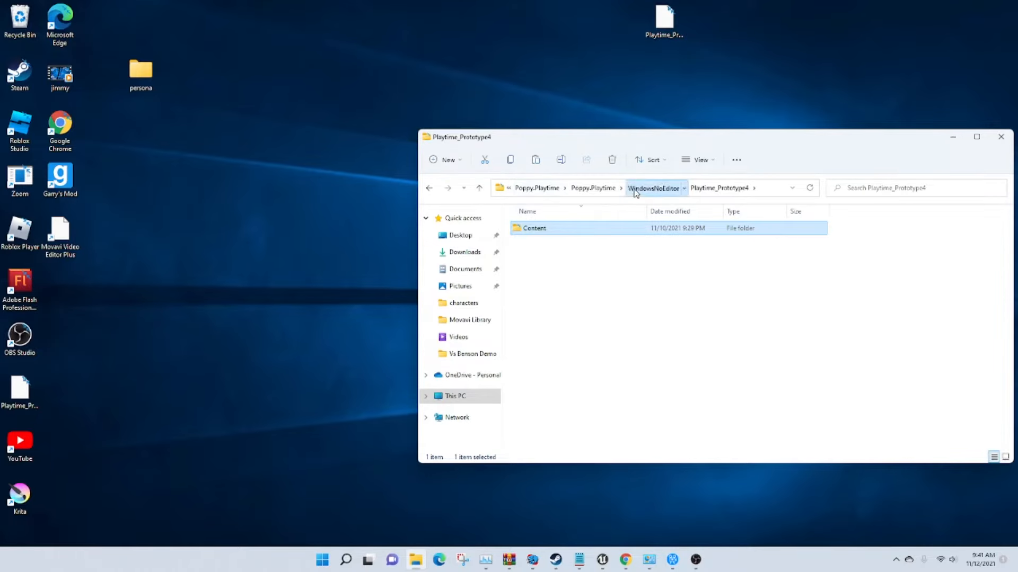
pyautogui.click(657, 190)
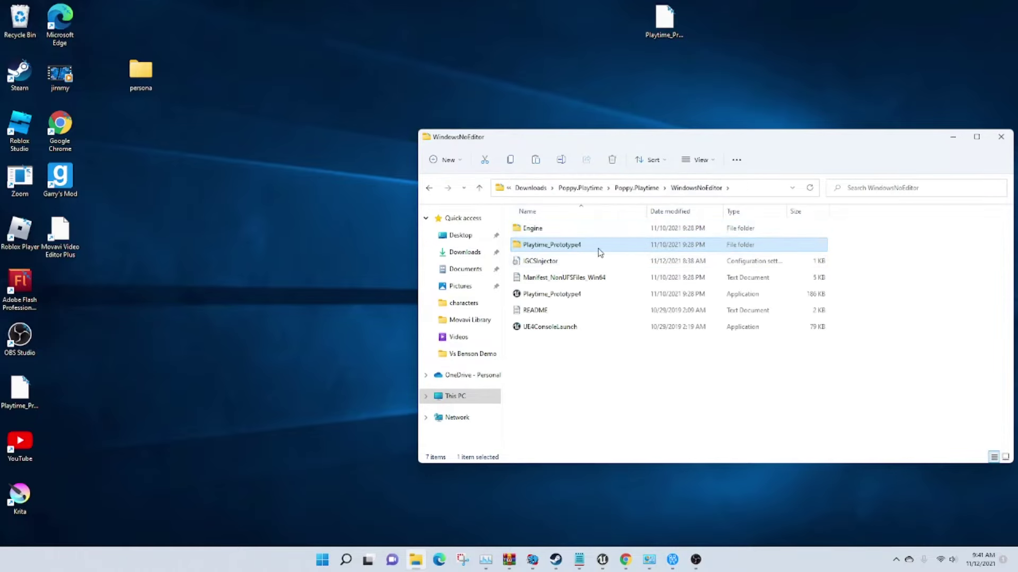
pyautogui.click(952, 137)
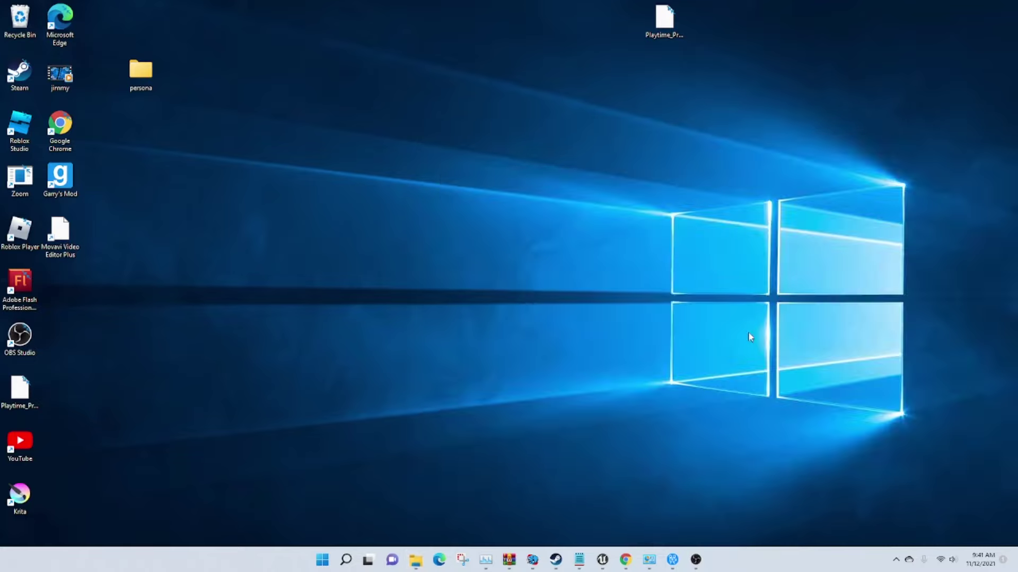
# Step: Review the Huggy Wuggy Is Elmo mod page details in the browser, then hide the browser
pyautogui.click(626, 560)
pyautogui.moveTo(350, 347); pyautogui.dragTo(390, 137)
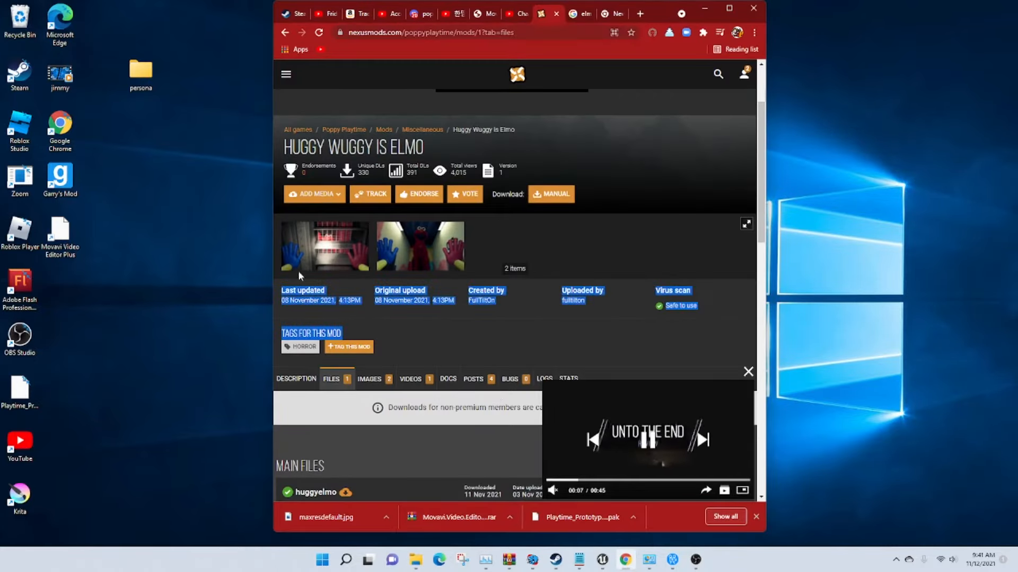
pyautogui.click(476, 144)
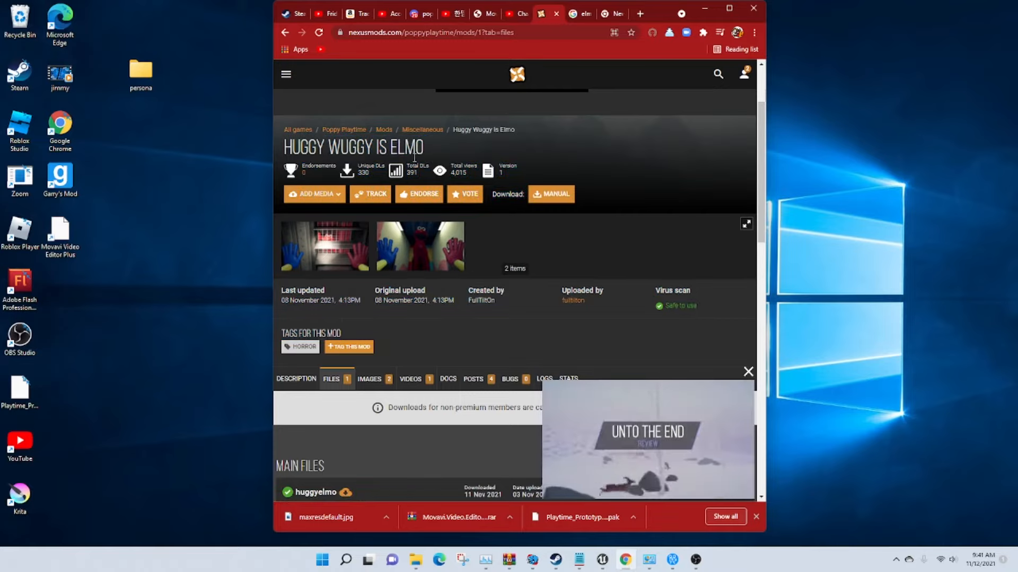
pyautogui.moveTo(440, 325); pyautogui.dragTo(333, 310)
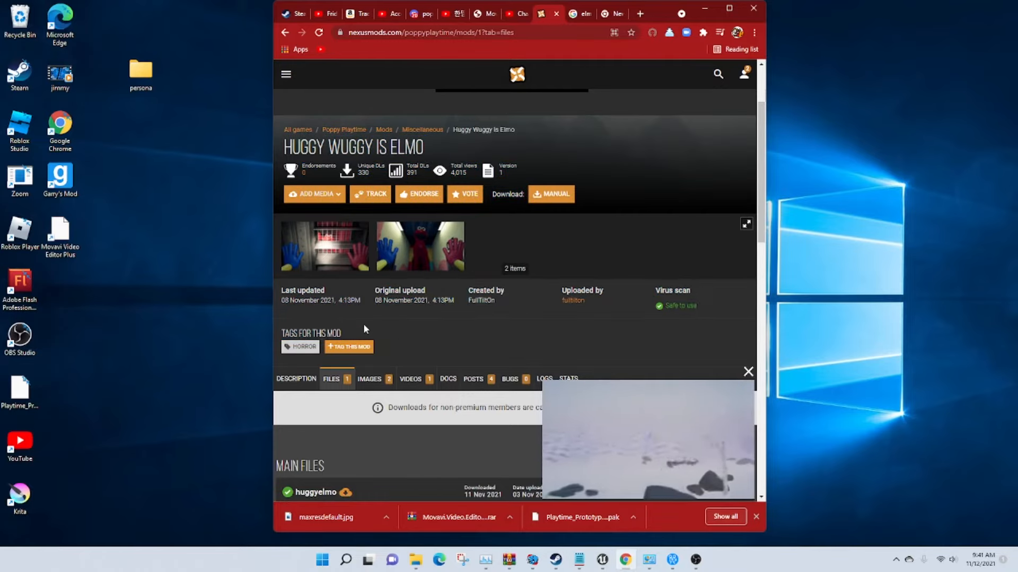
pyautogui.click(412, 342)
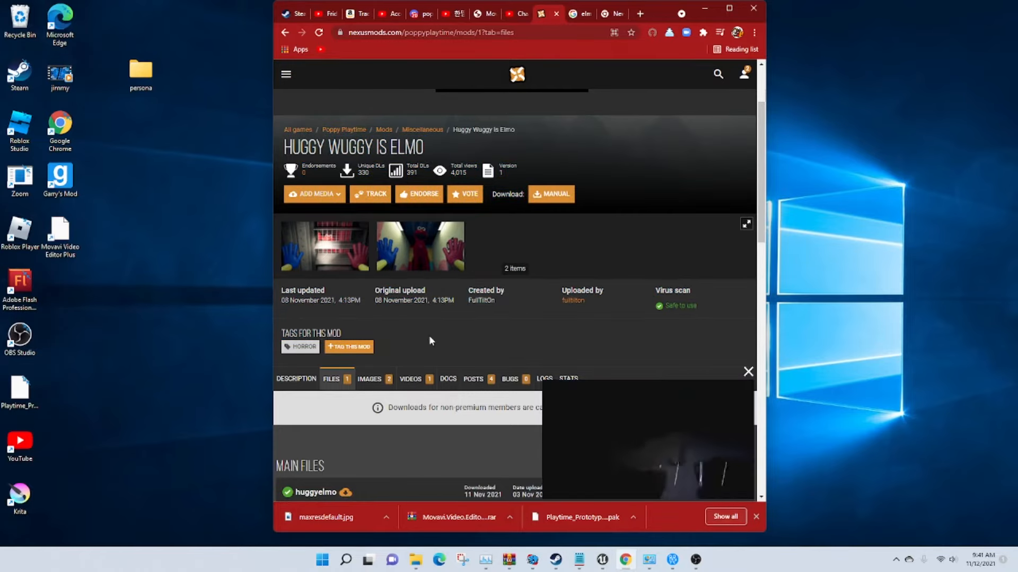
pyautogui.scroll(-3, 428, 336)
pyautogui.scroll(2, 480, 298)
pyautogui.scroll(2, 480, 299)
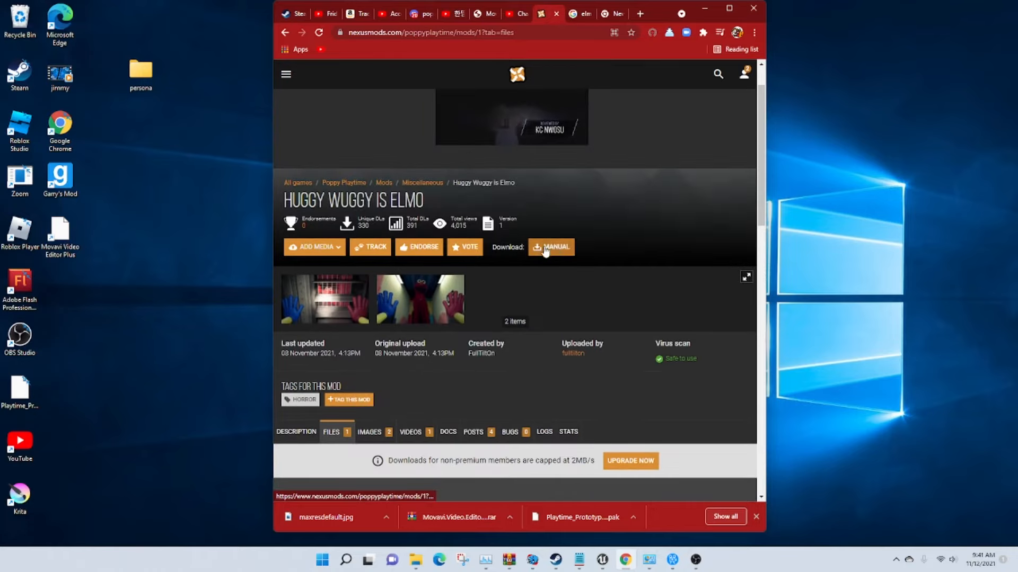
pyautogui.click(704, 10)
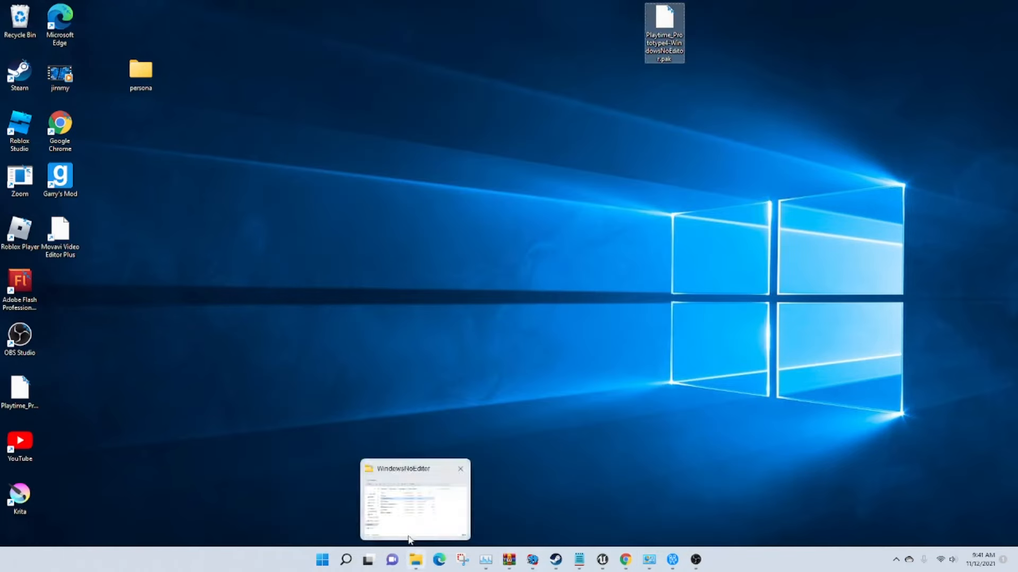
# Step: Confirm the two pak files in Playtime_Prototype4 > Content > Paks, then return to WindowsNoEditor
pyautogui.click(414, 560)
pyautogui.click(557, 244)
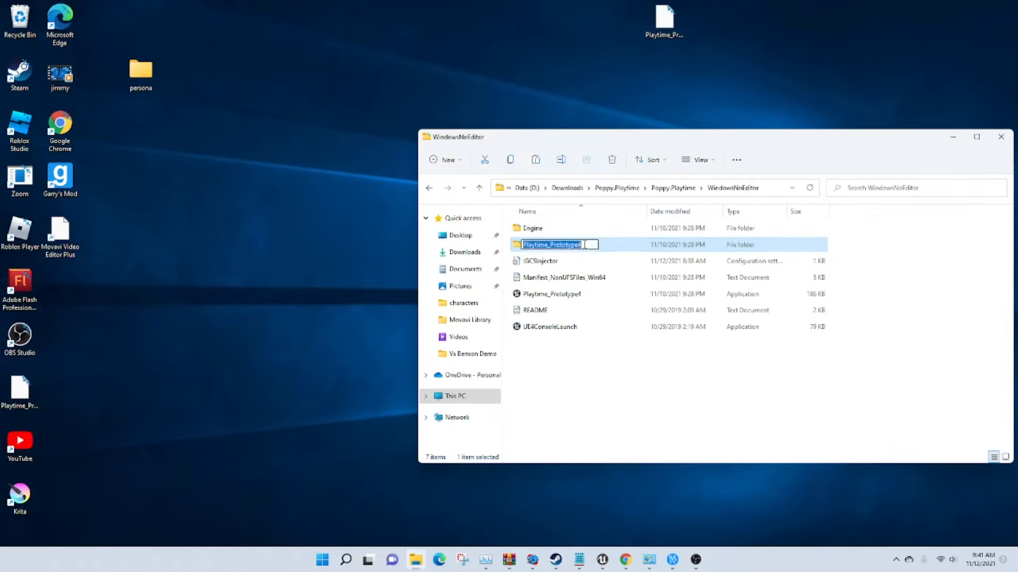
pyautogui.click(605, 382)
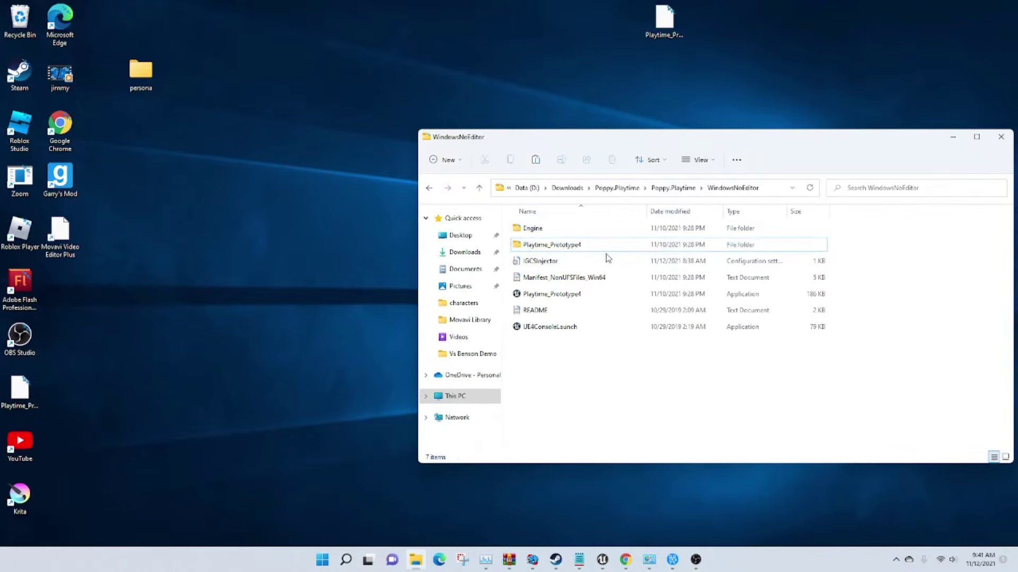
pyautogui.doubleClick(550, 245)
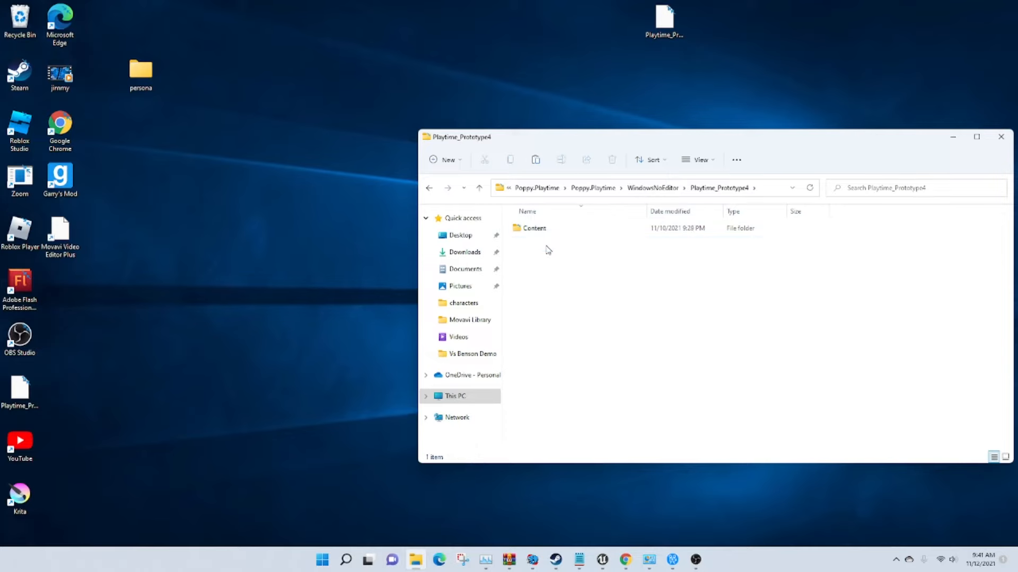
pyautogui.doubleClick(535, 228)
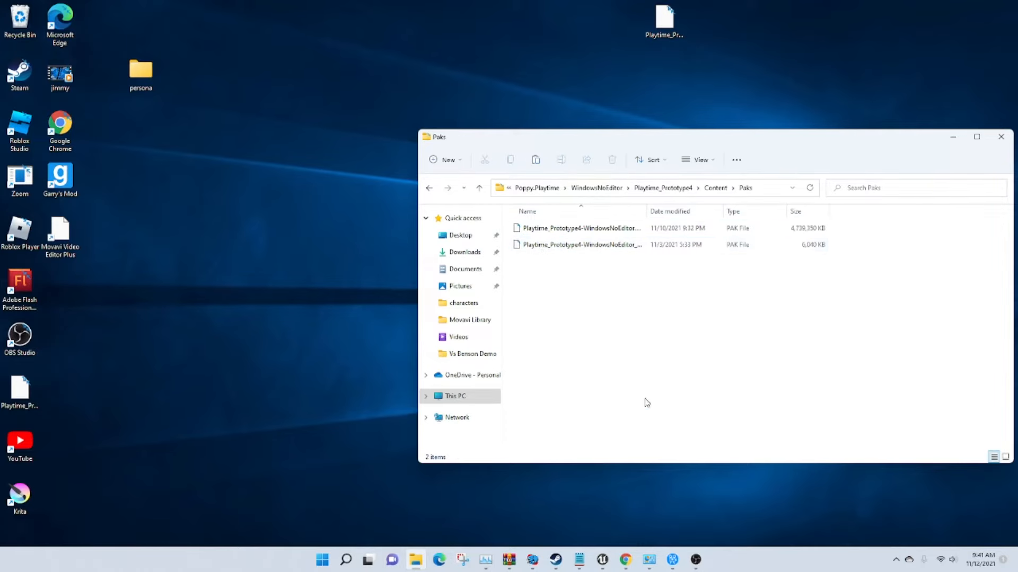
pyautogui.moveTo(645, 369); pyautogui.dragTo(641, 238)
pyautogui.click(596, 188)
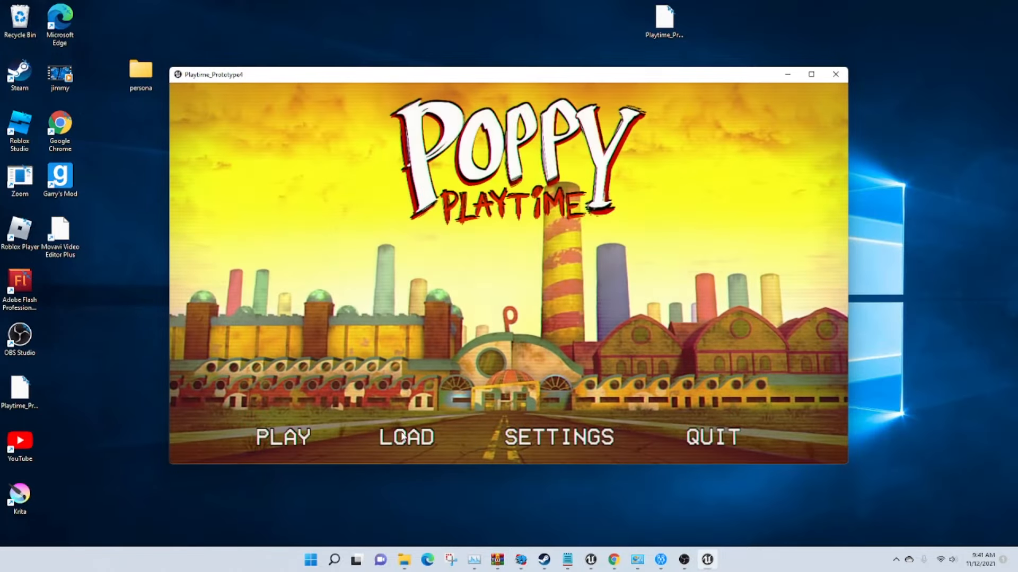
# Step: Choose LOAD on the main menu and confirm loading the last autosave
pyautogui.click(408, 435)
pyautogui.click(452, 304)
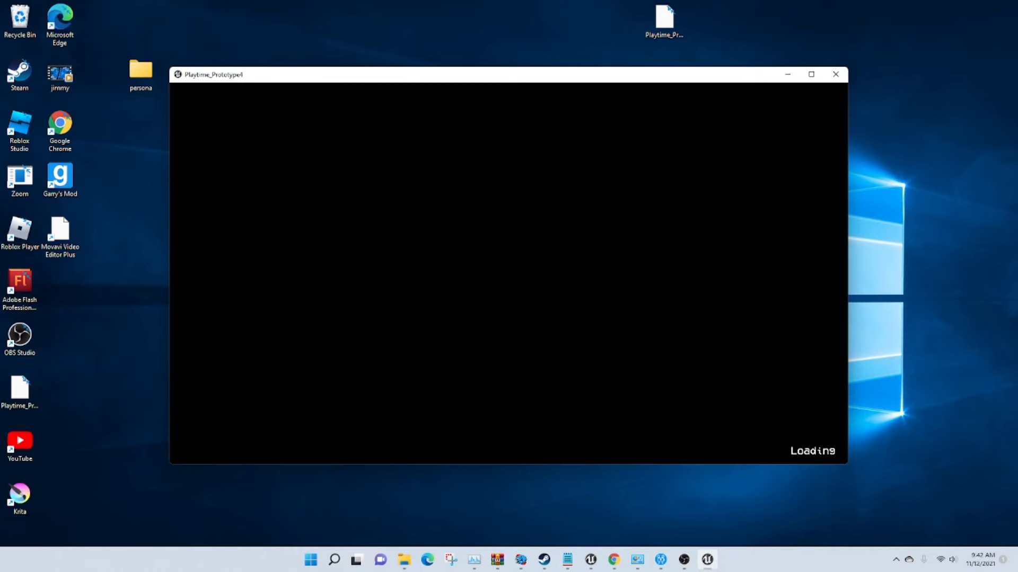
# Step: Walk the hallway with W/S to view the red Elmo figure, then face the CAUTION doorway
pyautogui.press('super')
pyautogui.press('super')
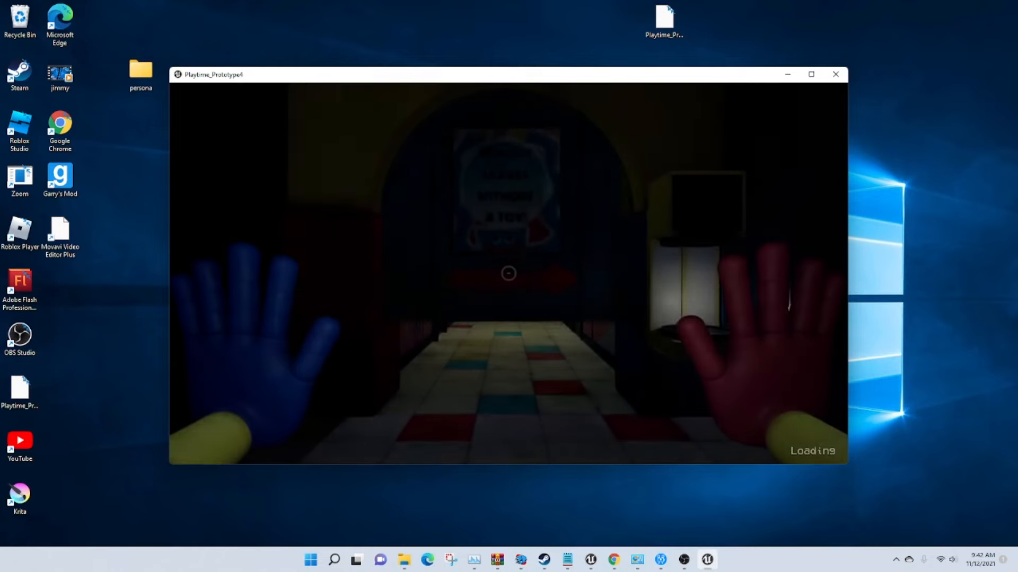
pyautogui.press('w')
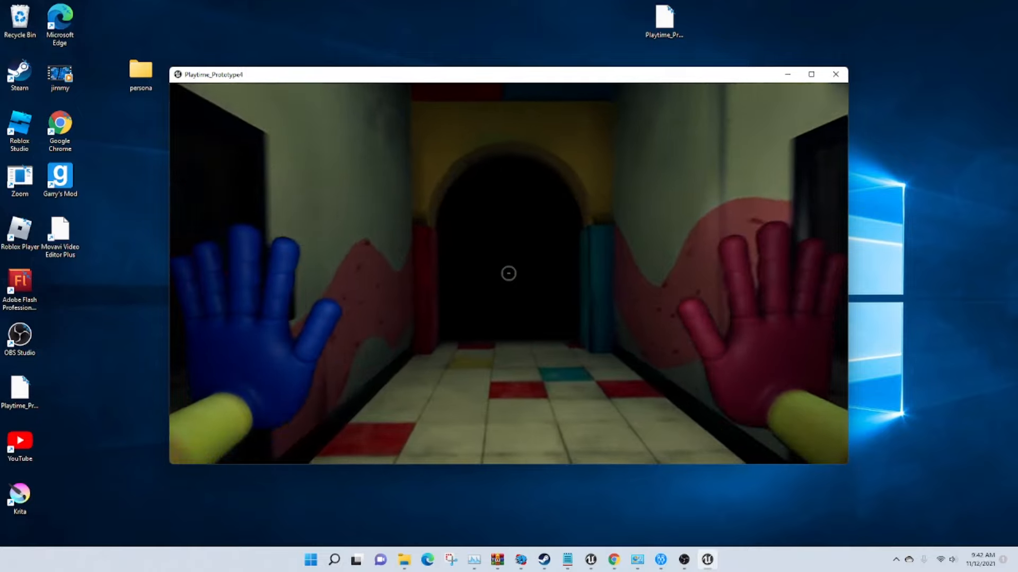
pyautogui.press('s')
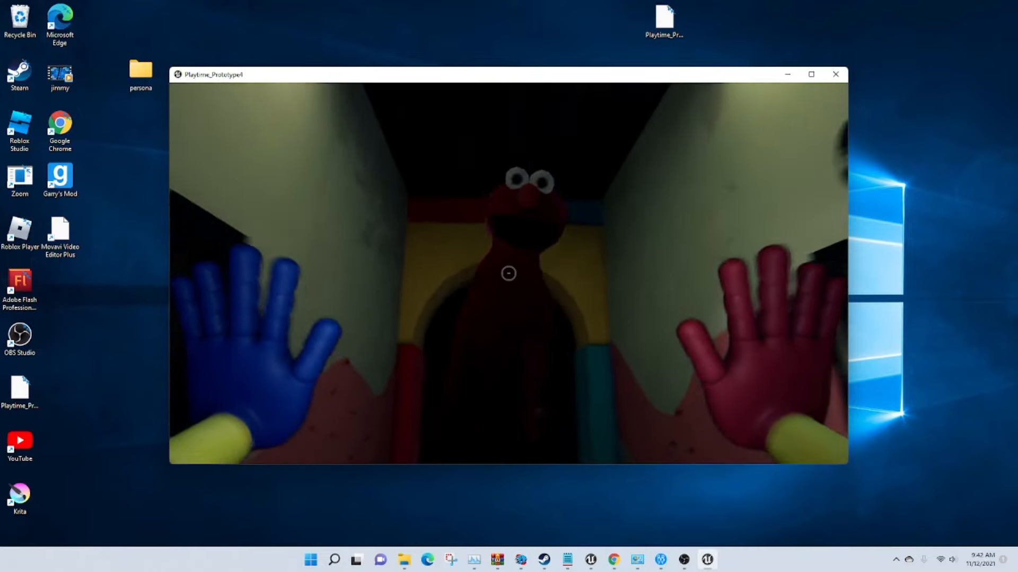
pyautogui.press('s')
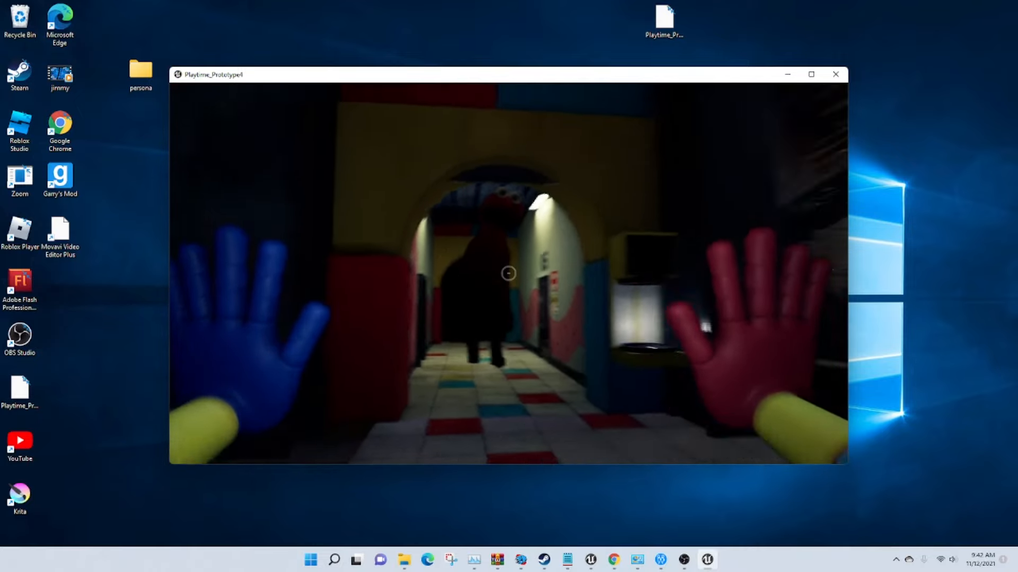
pyautogui.press('w')
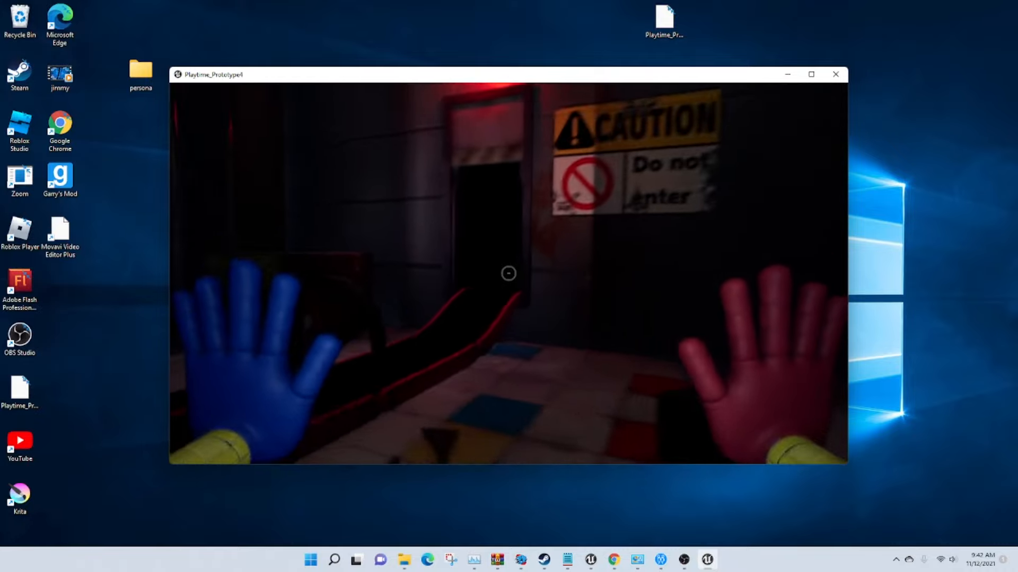